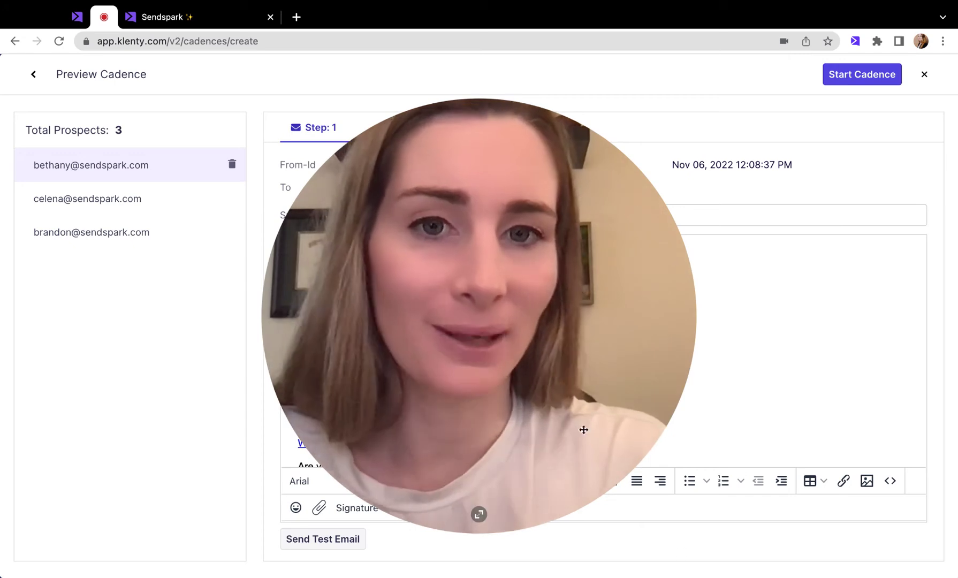
Step: Preview the second and third prospects' emails, checking each first-name thumbnail
{"action": "left_click_drag", "start_coordinate": [567, 380], "coordinate": [773, 306]}
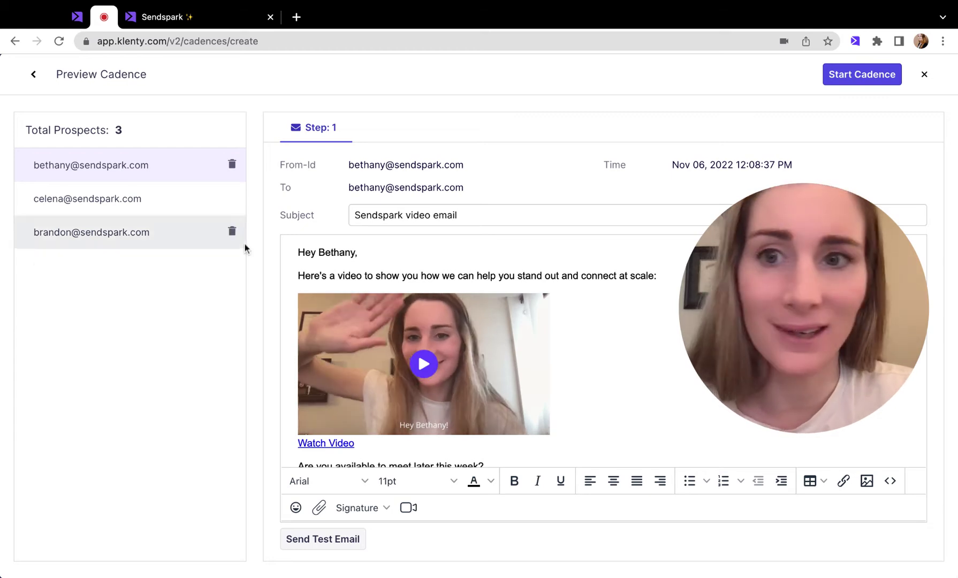
{"action": "left_click", "coordinate": [115, 214]}
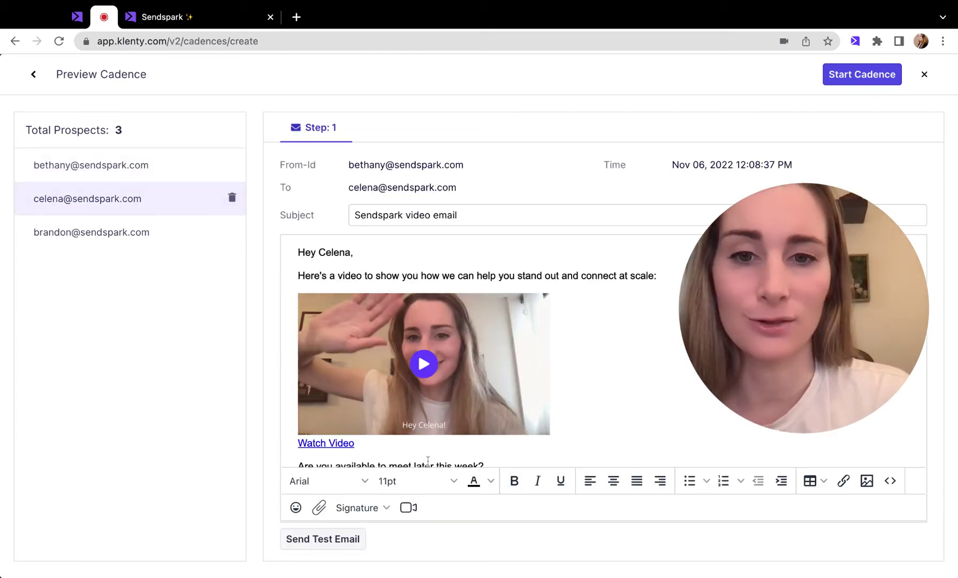
{"action": "left_click", "coordinate": [58, 236]}
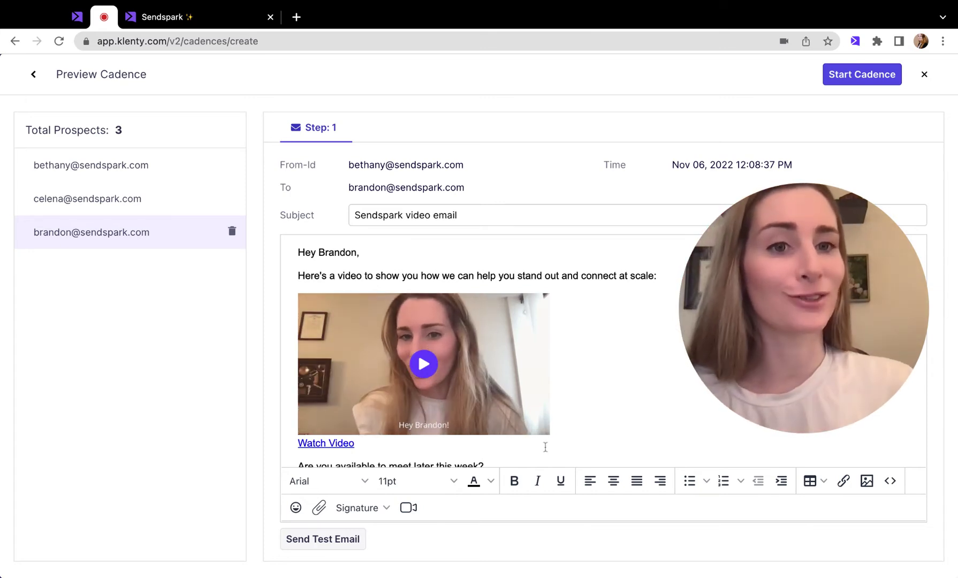
{"action": "left_click", "coordinate": [75, 17]}
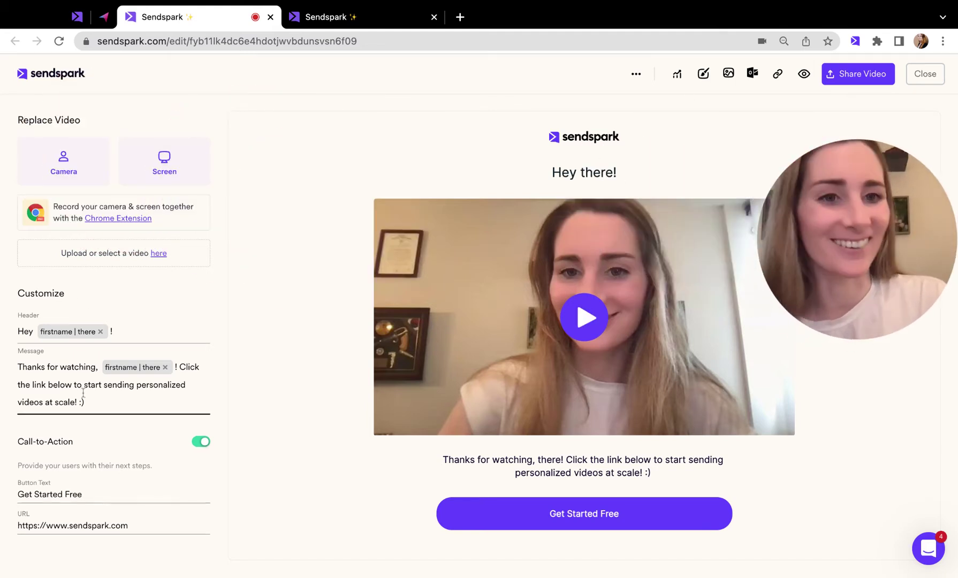
Step: Scroll the video's edit page to the Customize panel showing the 'Hey there!' fallback greeting
{"action": "scroll", "coordinate": [64, 349], "scroll_direction": "down", "scroll_amount": 1}
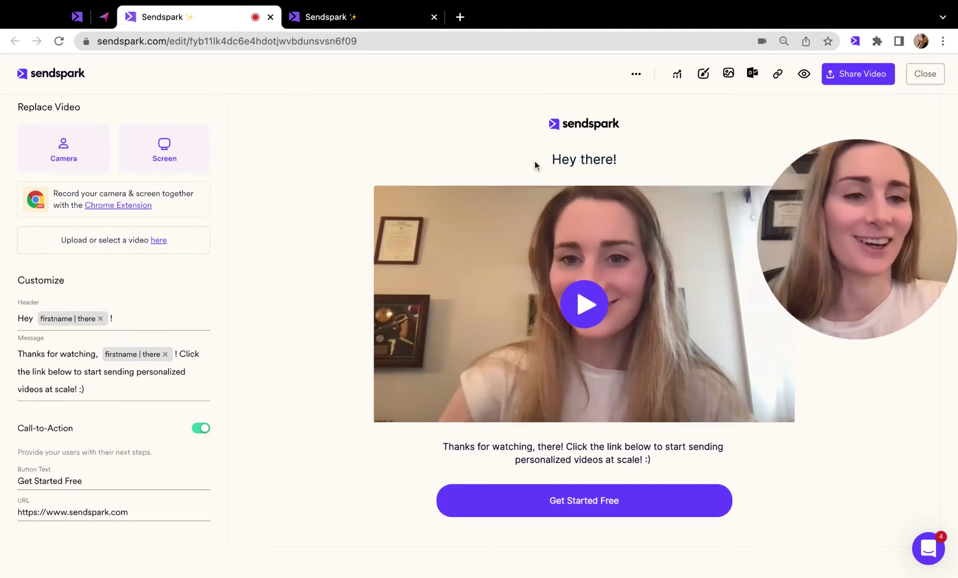
{"action": "left_click_drag", "start_coordinate": [535, 166], "coordinate": [618, 160]}
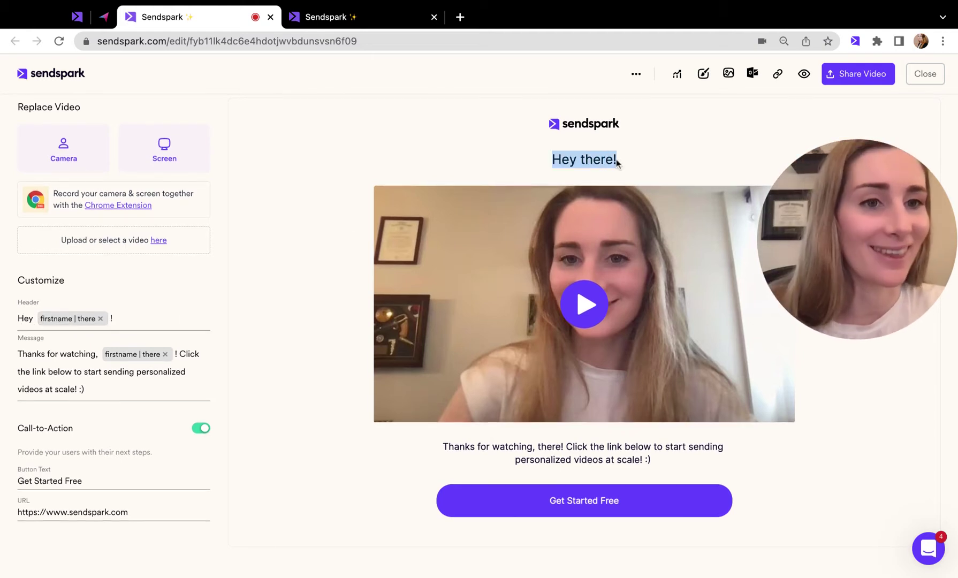
{"action": "left_click", "coordinate": [70, 320]}
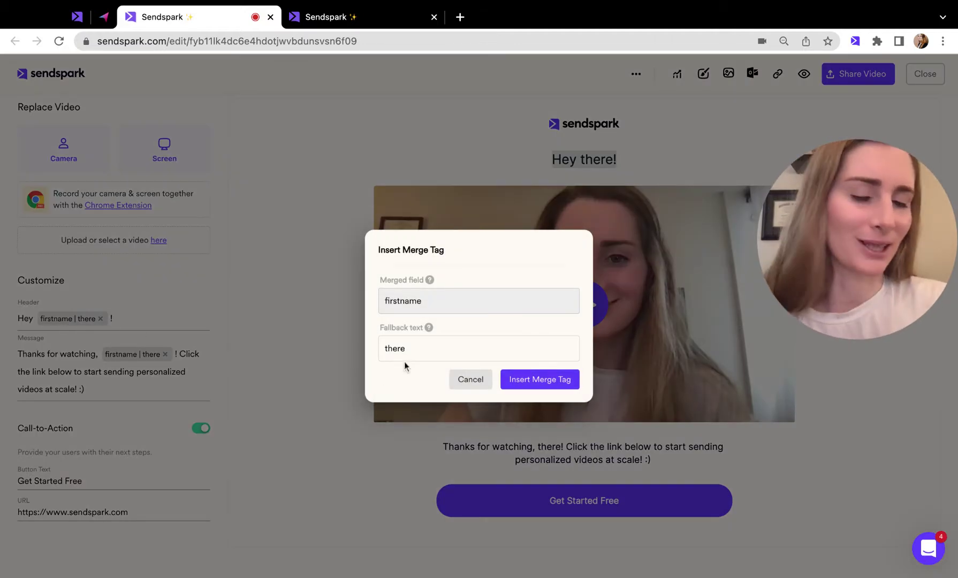
{"action": "left_click", "coordinate": [458, 381]}
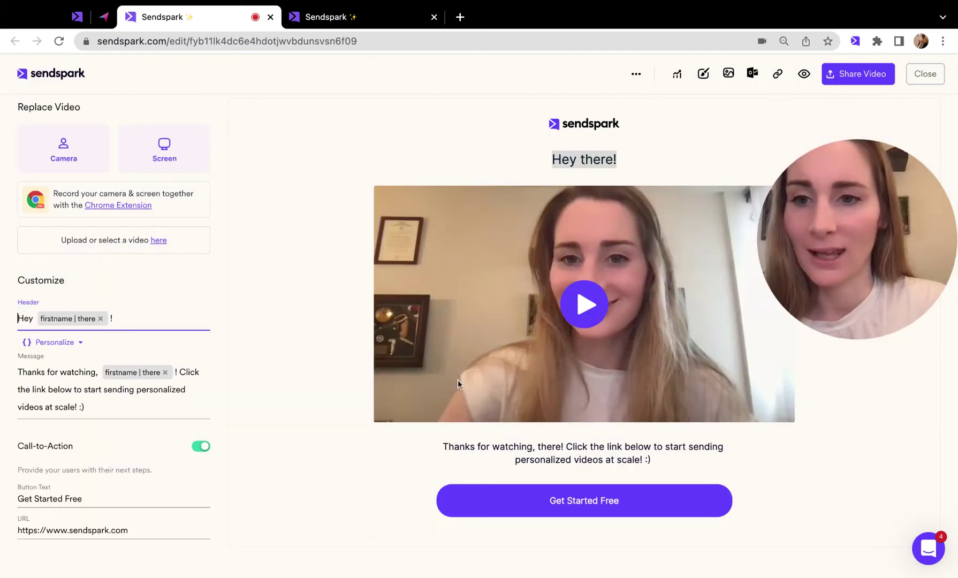
{"action": "left_click", "coordinate": [35, 382]}
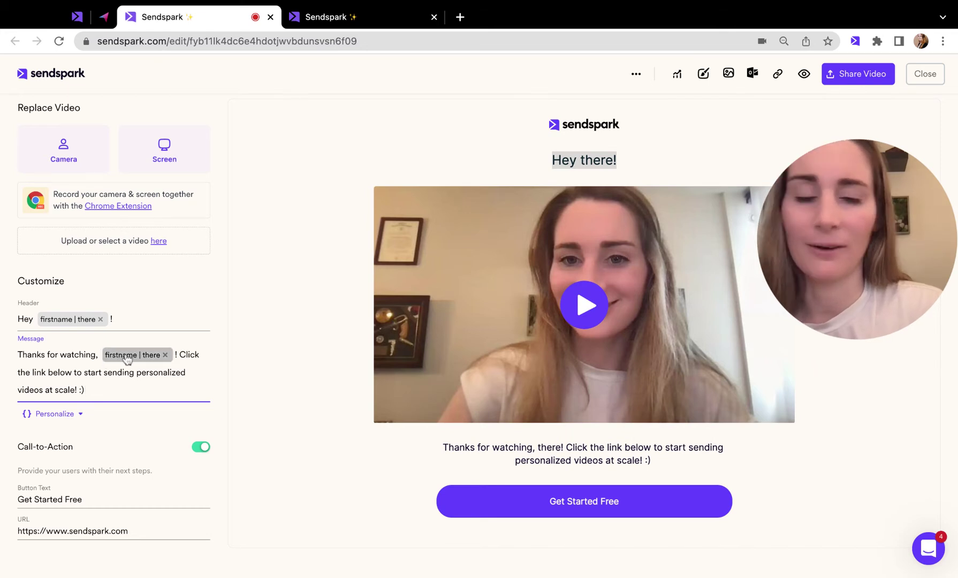
{"action": "left_click", "coordinate": [70, 416]}
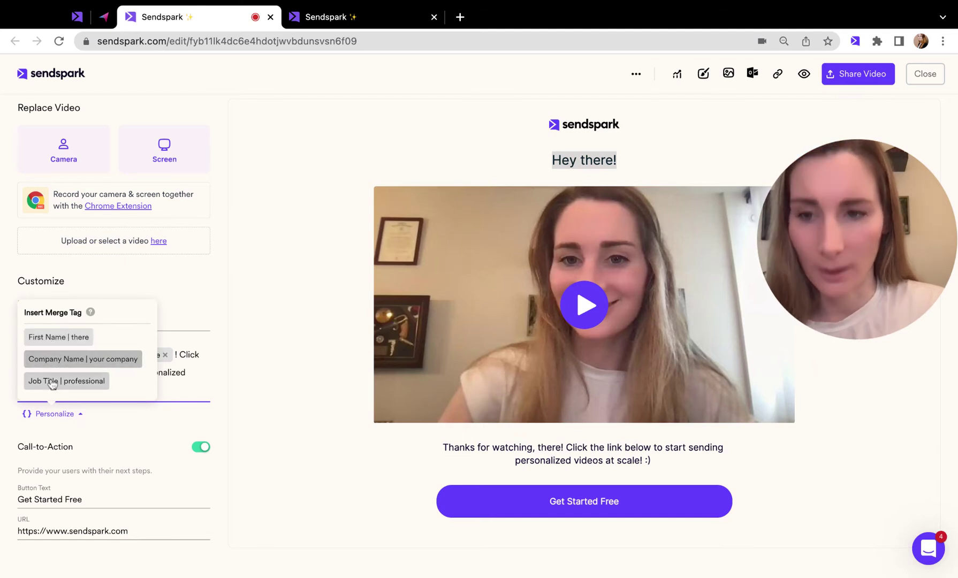
{"action": "left_click", "coordinate": [171, 492]}
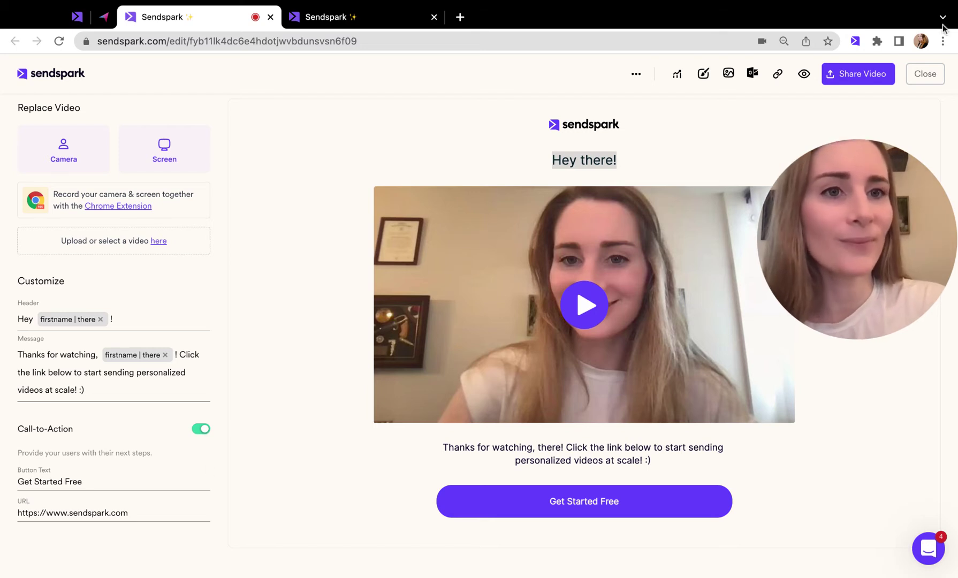
{"action": "left_click", "coordinate": [868, 73]}
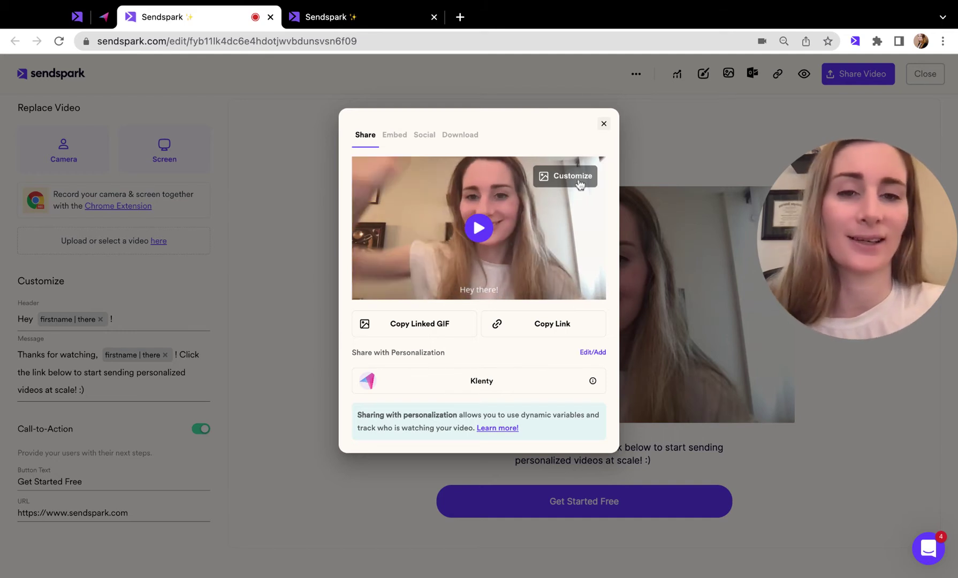
Step: Check the thumbnail caption's first-name greeting against the Klenty preview, then close Edit Thumbnail
{"action": "left_click", "coordinate": [579, 184]}
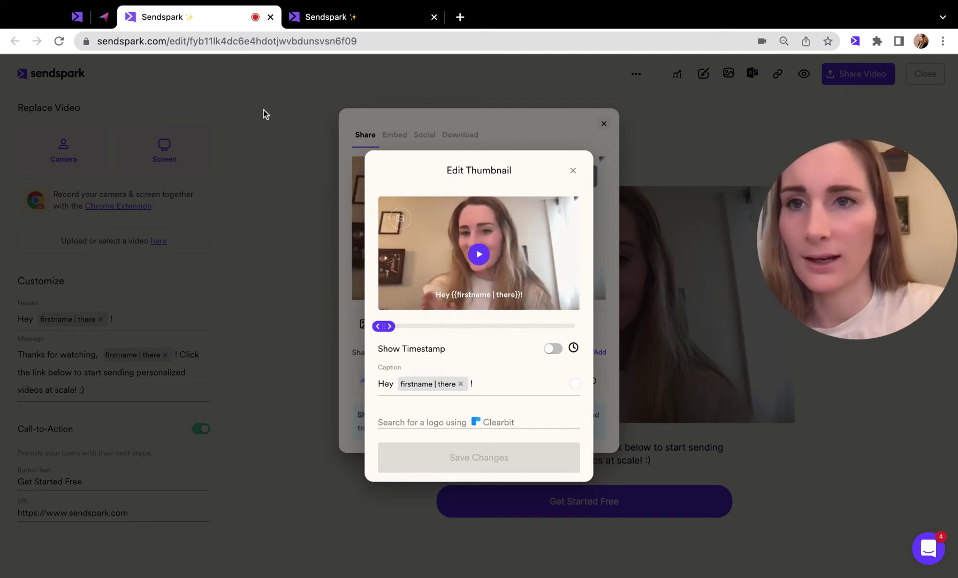
{"action": "left_click", "coordinate": [103, 18]}
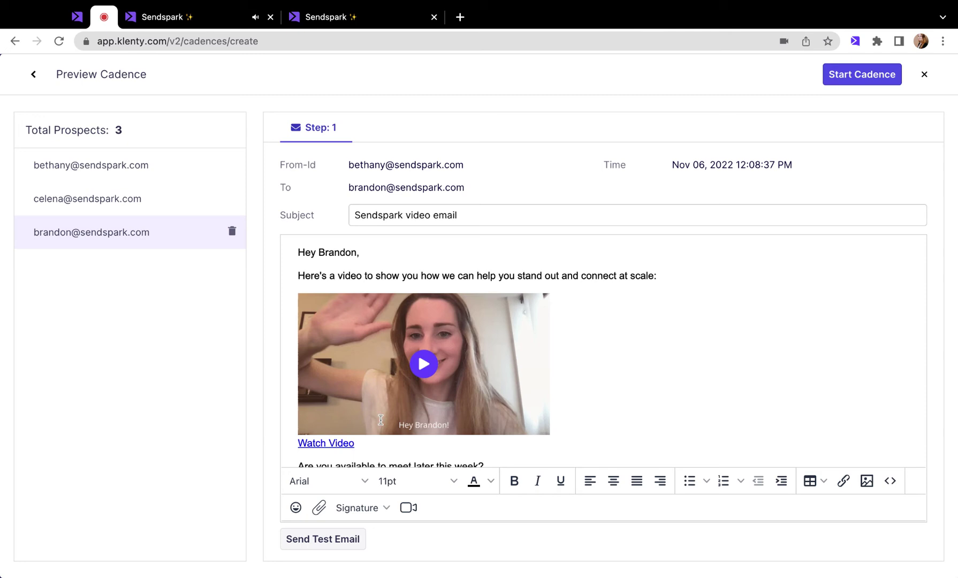
{"action": "left_click", "coordinate": [184, 17]}
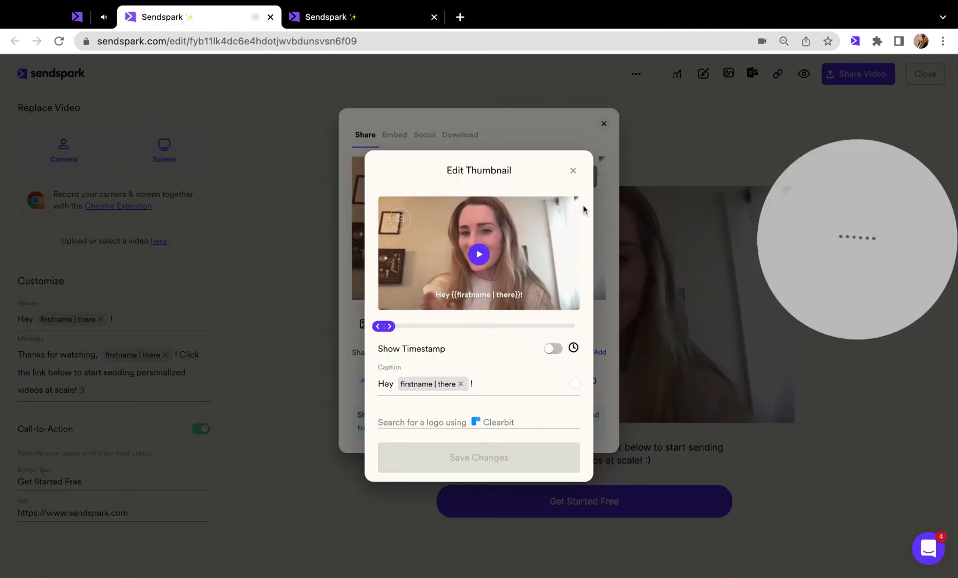
{"action": "left_click", "coordinate": [572, 171]}
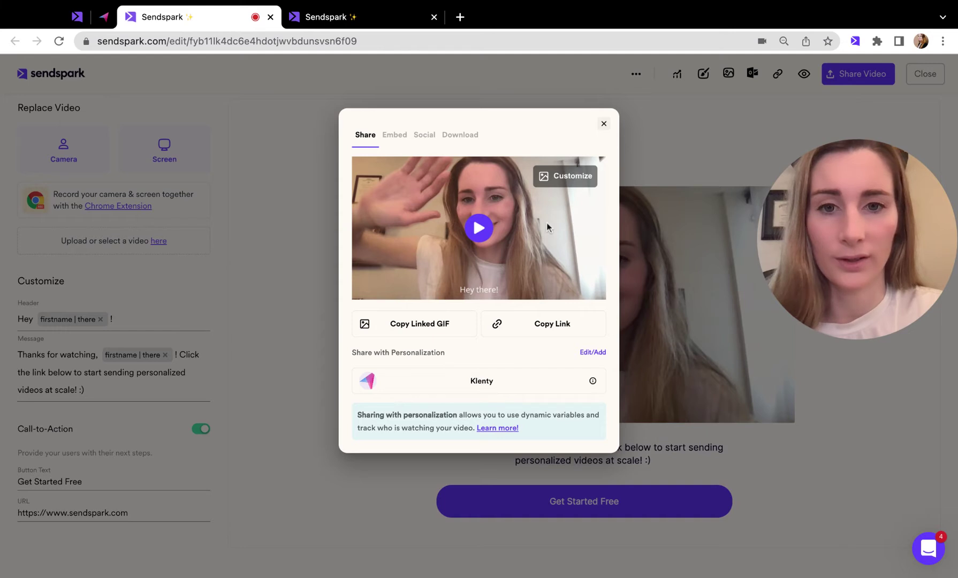
Step: Enable Klenty as a share shortcut and copy the video's Klenty code
{"action": "left_click", "coordinate": [491, 385]}
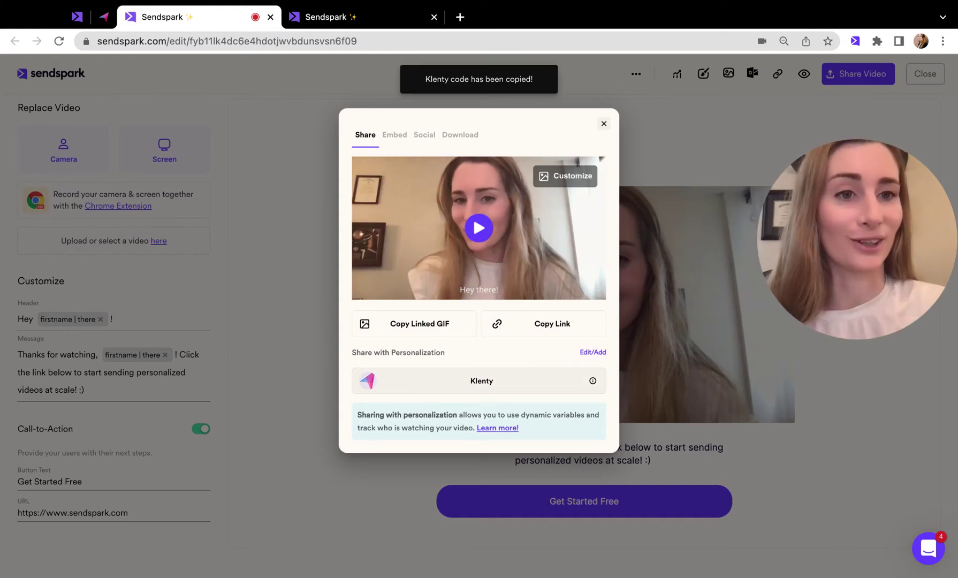
{"action": "left_click", "coordinate": [591, 354]}
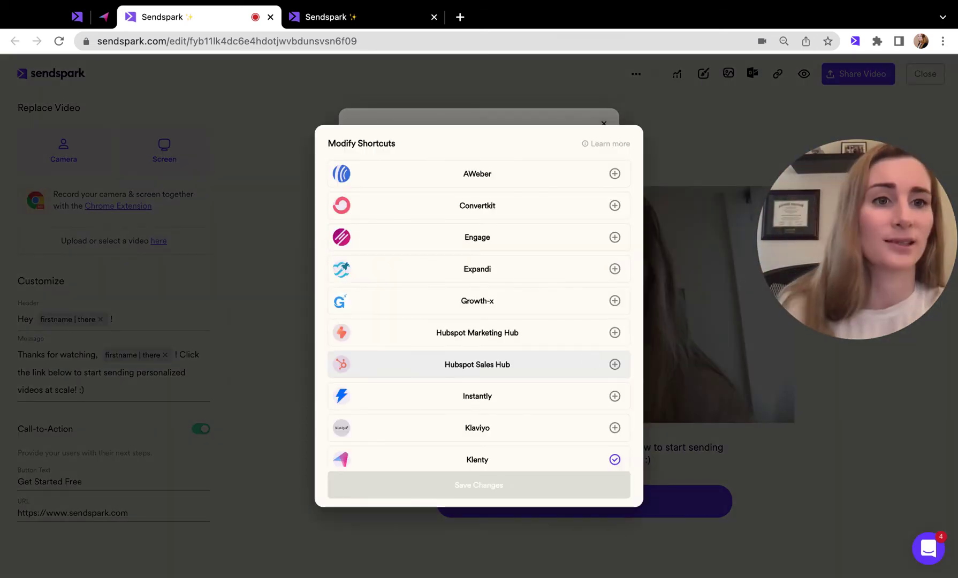
{"action": "scroll", "coordinate": [530, 353], "scroll_direction": "down", "scroll_amount": 1}
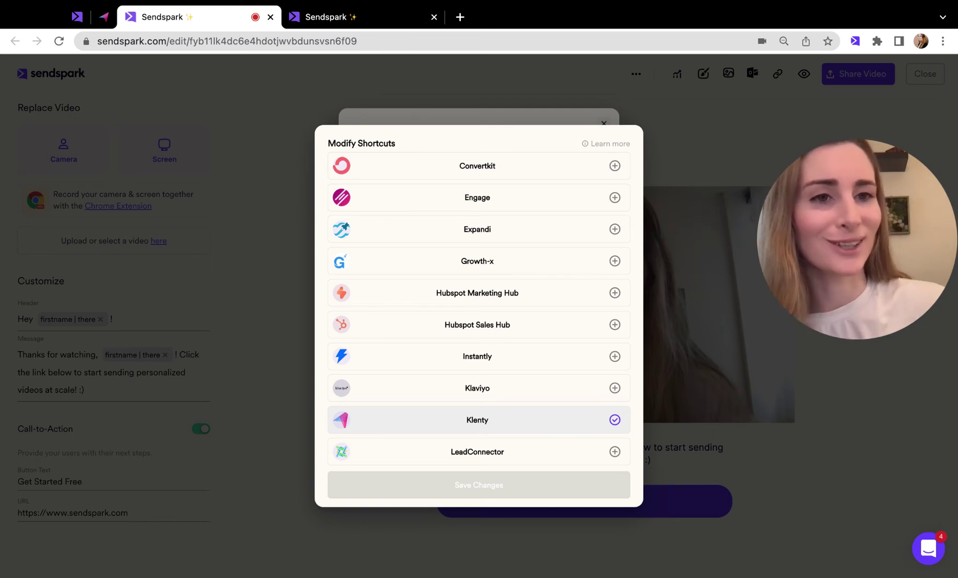
{"action": "left_click", "coordinate": [676, 184]}
{"action": "left_click", "coordinate": [502, 385]}
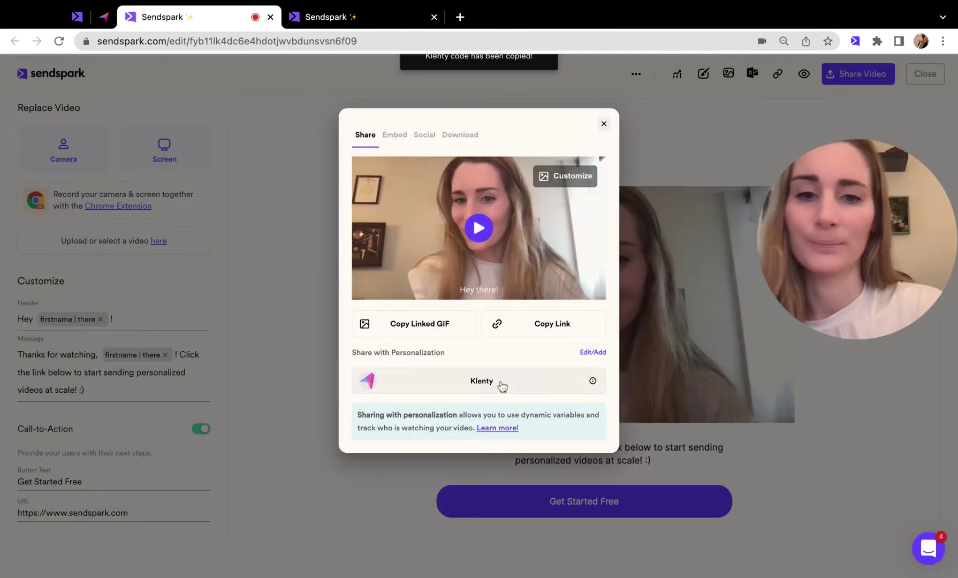
{"action": "left_click", "coordinate": [105, 24]}
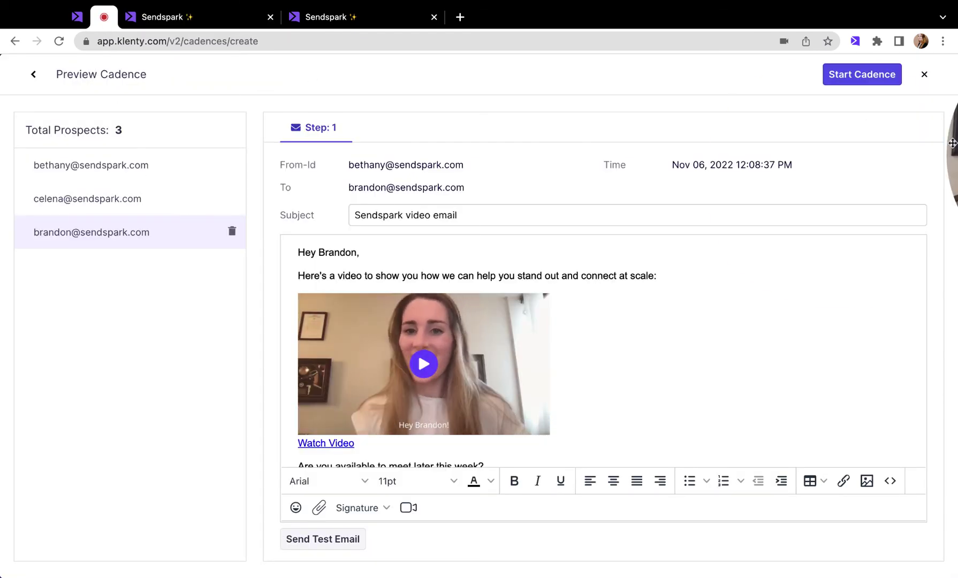
Step: Leave the cadence preview, close Add Prospects, and open Cadence1's first email step
{"action": "left_click_drag", "start_coordinate": [951, 139], "coordinate": [845, 138]}
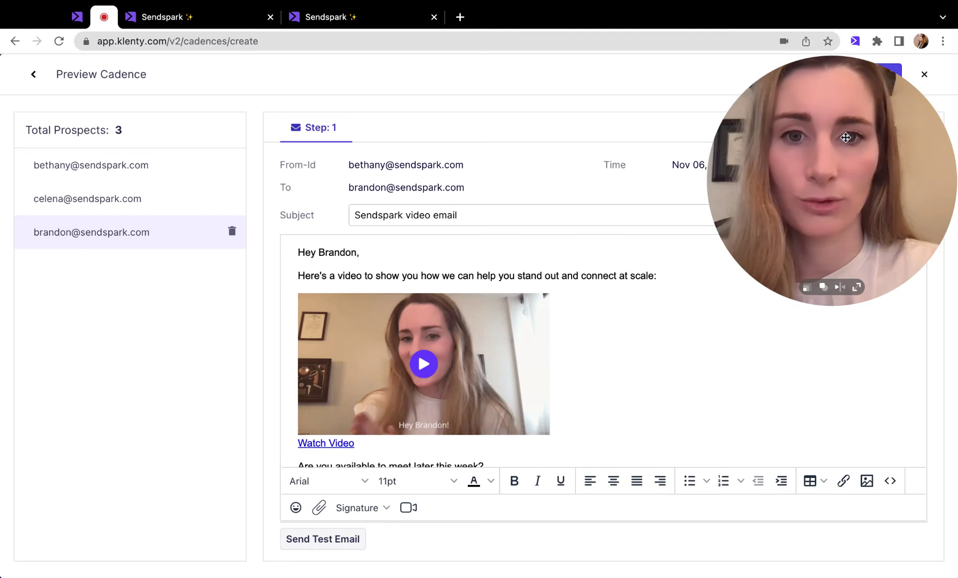
{"action": "left_click", "coordinate": [33, 75]}
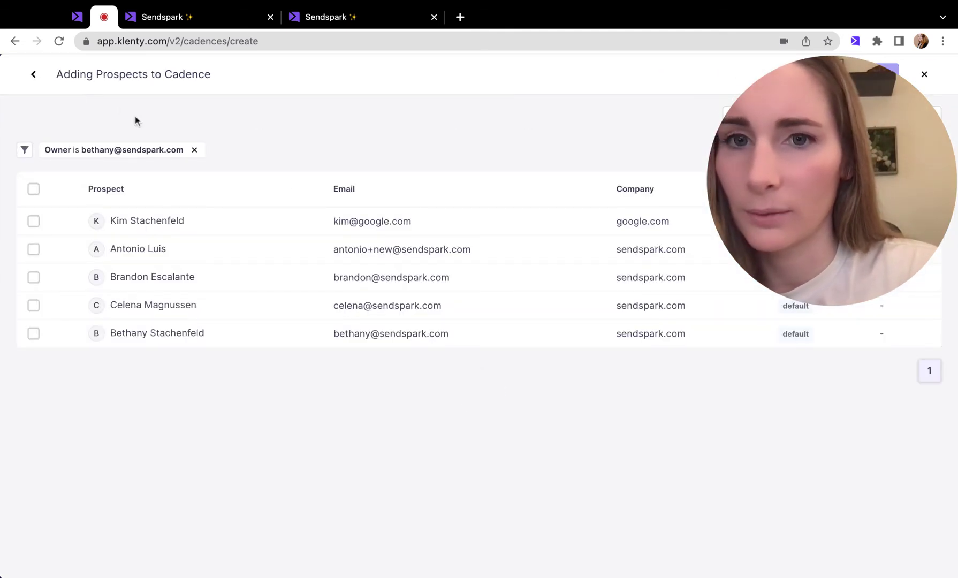
{"action": "left_click", "coordinate": [33, 75]}
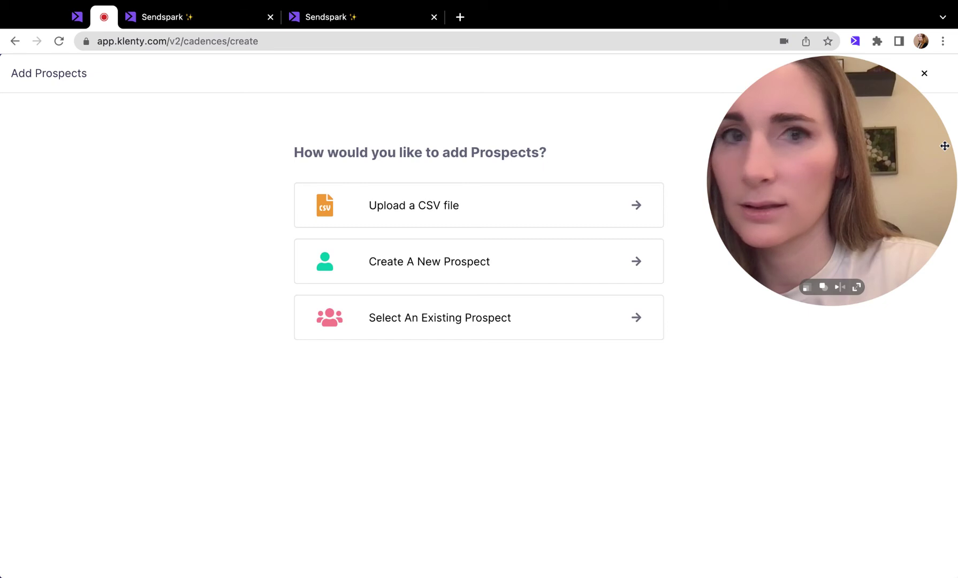
{"action": "left_click_drag", "start_coordinate": [863, 146], "coordinate": [863, 225]}
{"action": "left_click", "coordinate": [924, 76]}
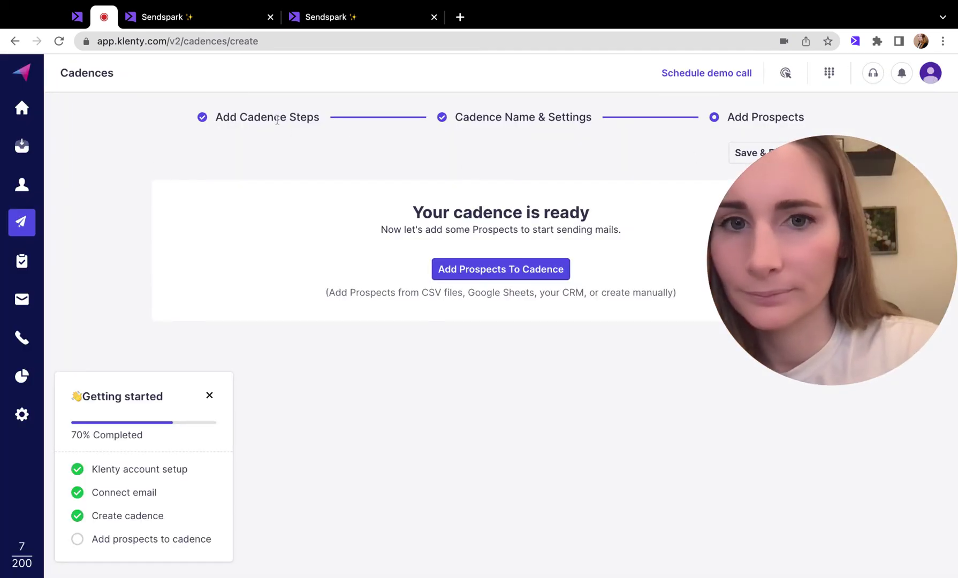
{"action": "left_click", "coordinate": [22, 221]}
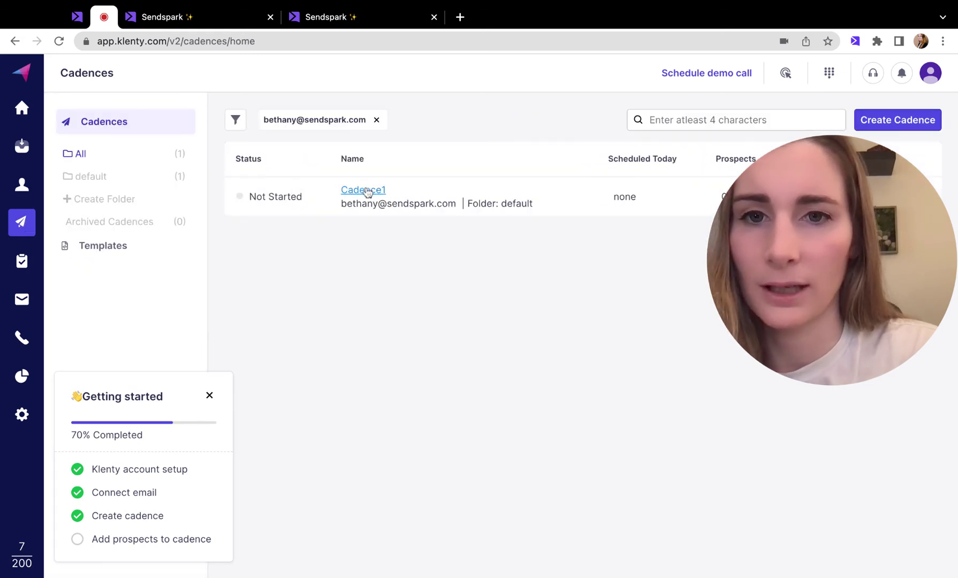
{"action": "left_click", "coordinate": [369, 192]}
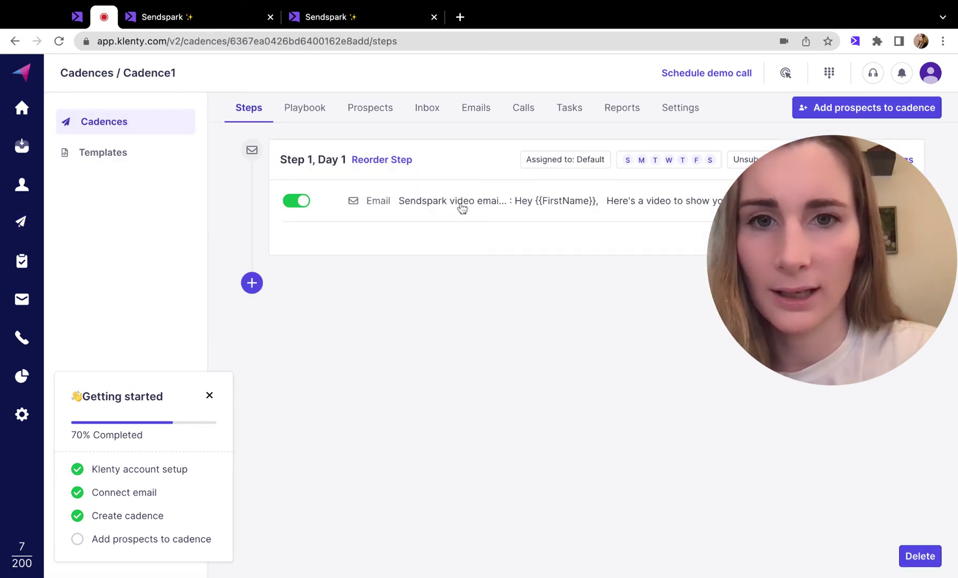
{"action": "left_click", "coordinate": [462, 208]}
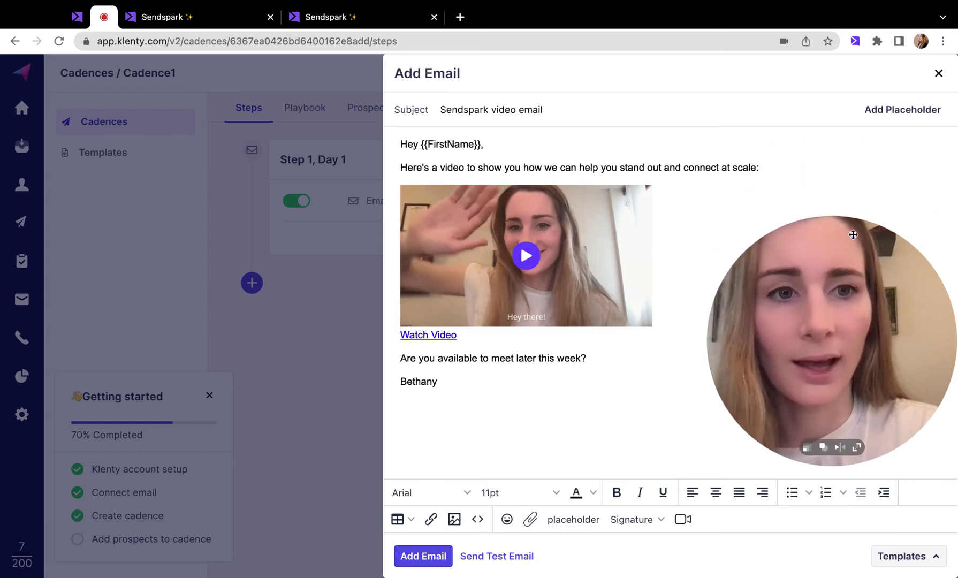
Step: Replace the email's video thumbnail with the copied Sendspark embed and save the step
{"action": "left_click", "coordinate": [448, 281]}
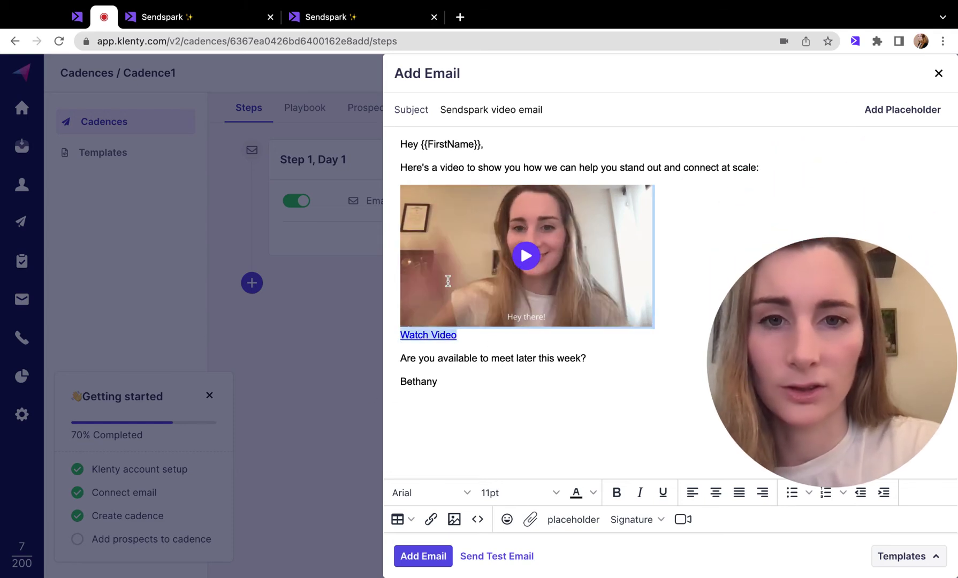
{"action": "key", "text": "Delete"}
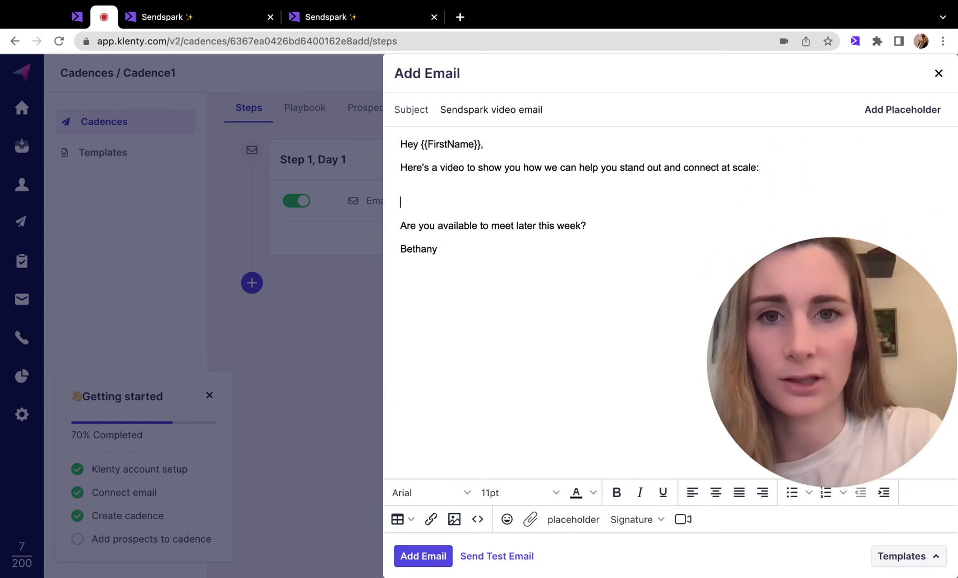
{"action": "key", "text": "ctrl+z"}
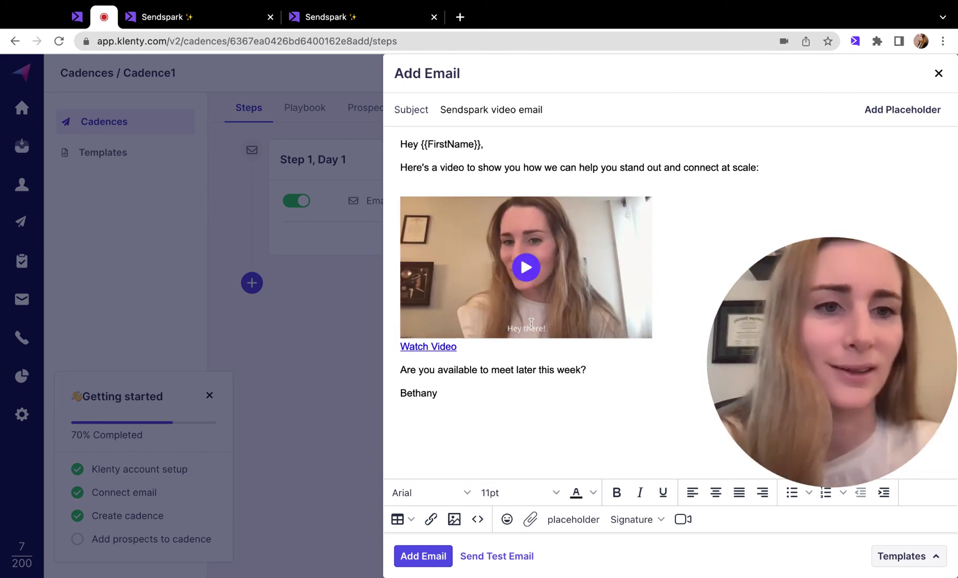
{"action": "left_click", "coordinate": [424, 556]}
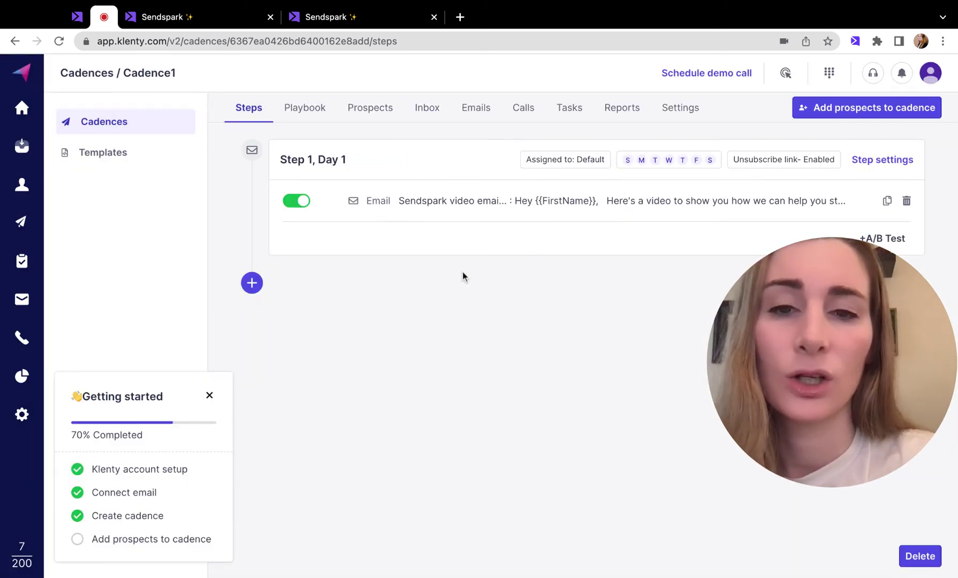
Step: Add three existing prospects to Cadence1 and preview each prospect's personalized email
{"action": "left_click", "coordinate": [814, 117]}
{"action": "left_click", "coordinate": [536, 311]}
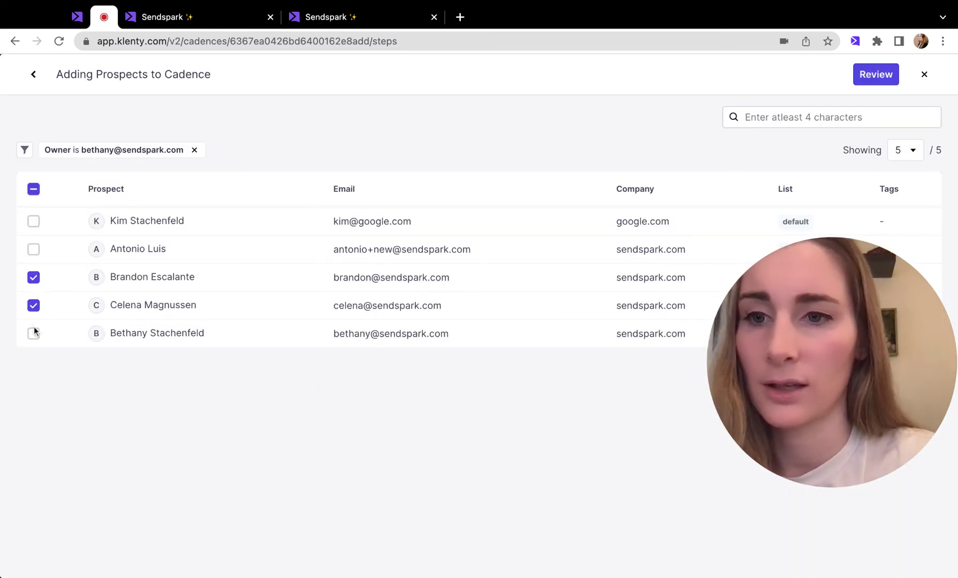
{"action": "left_click", "coordinate": [851, 71]}
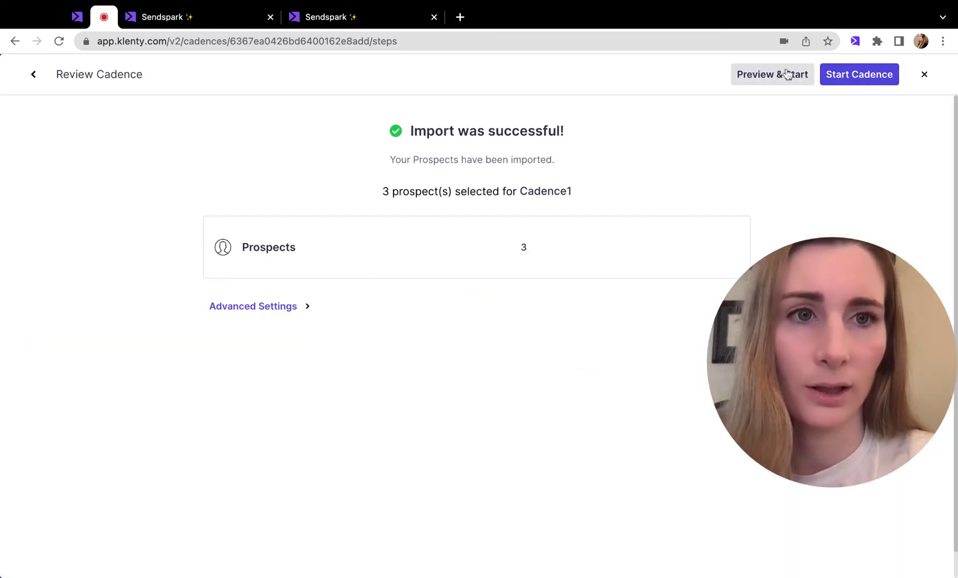
{"action": "left_click", "coordinate": [786, 73]}
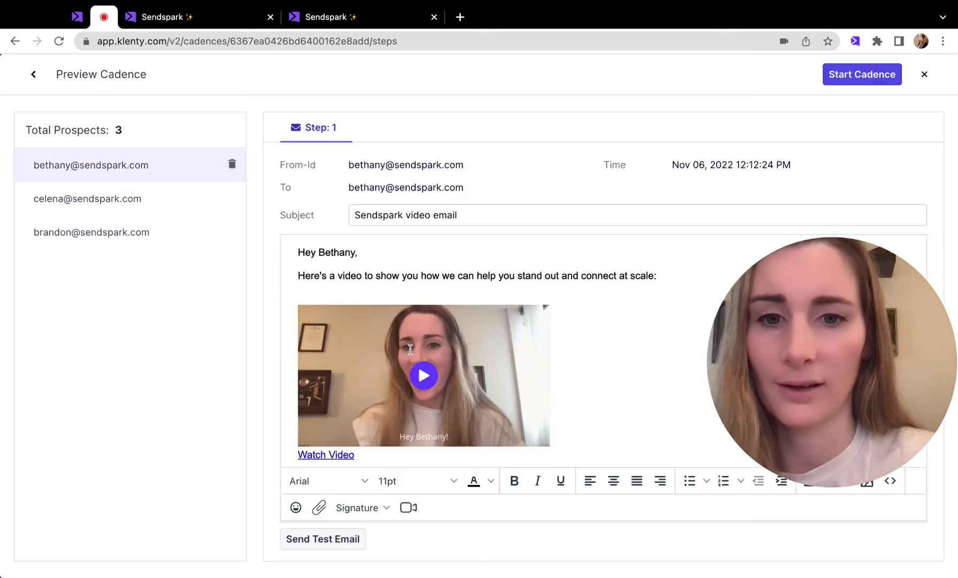
{"action": "left_click", "coordinate": [97, 204]}
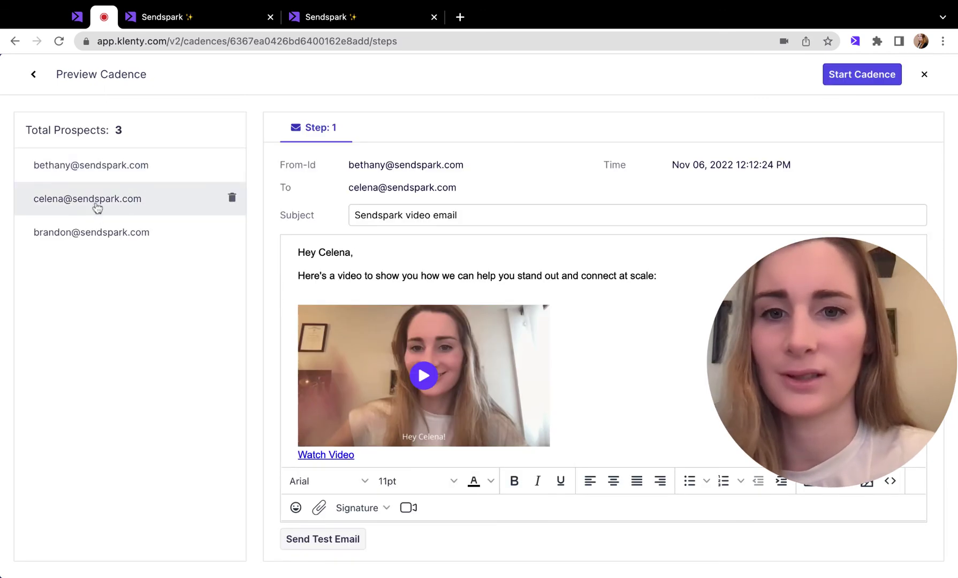
{"action": "left_click", "coordinate": [118, 232]}
{"action": "left_click_drag", "start_coordinate": [784, 398], "coordinate": [725, 320]}
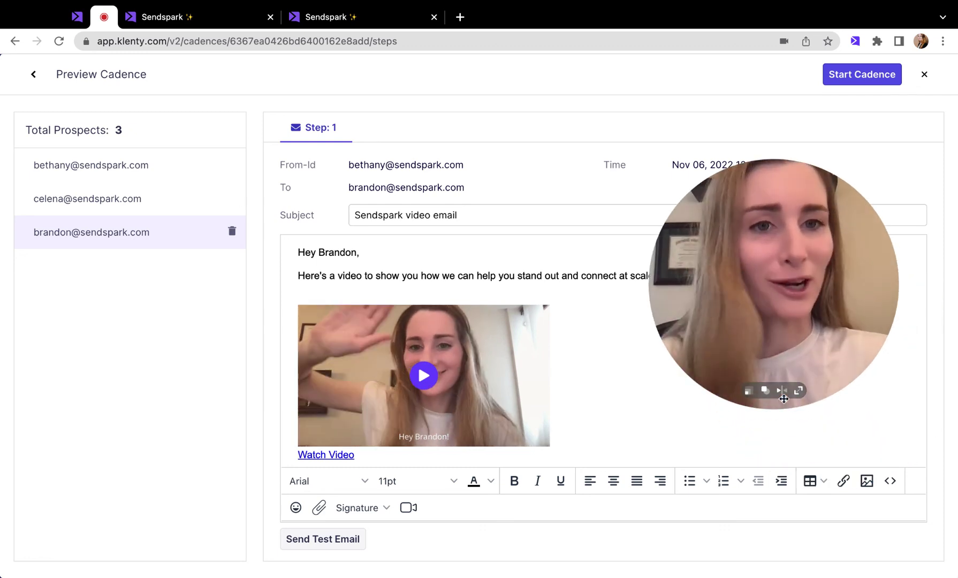